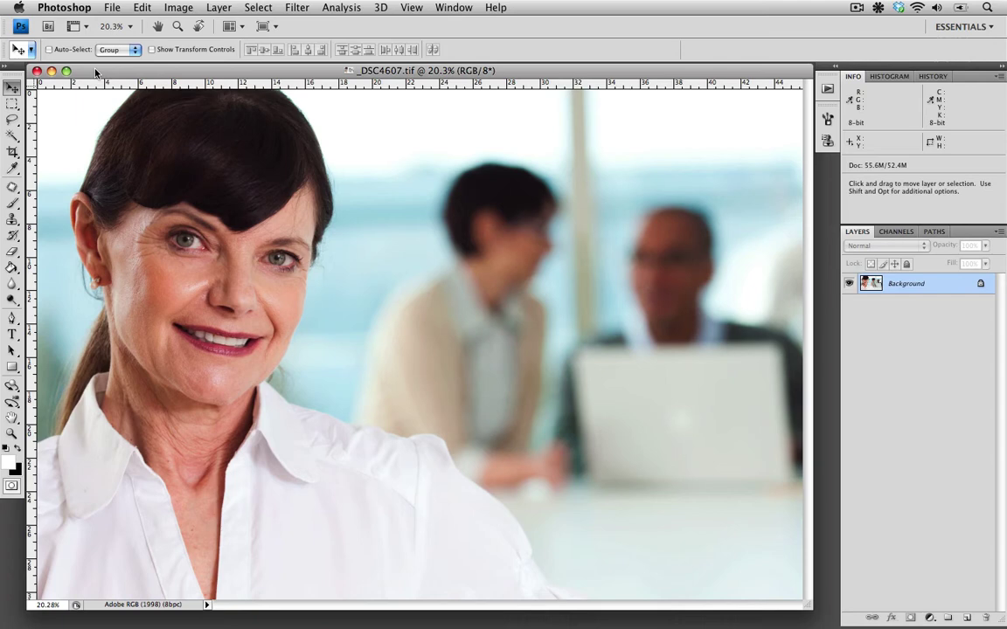
- Zoom to actual pixels, center the eyes and nose, and pick the Lasso tool
key("super+1")
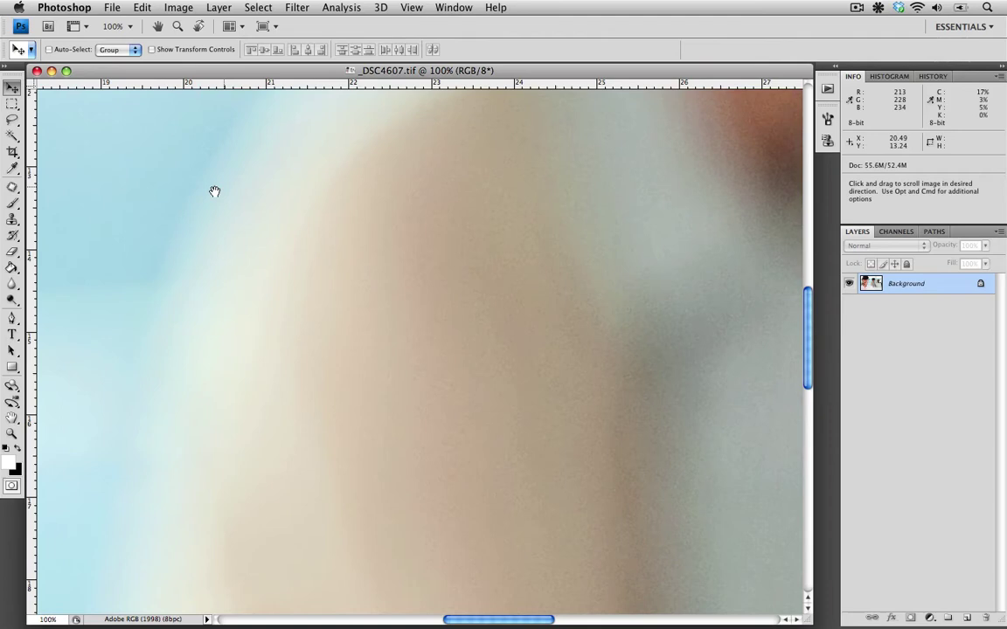
left_click_drag(214, 192, 496, 410)
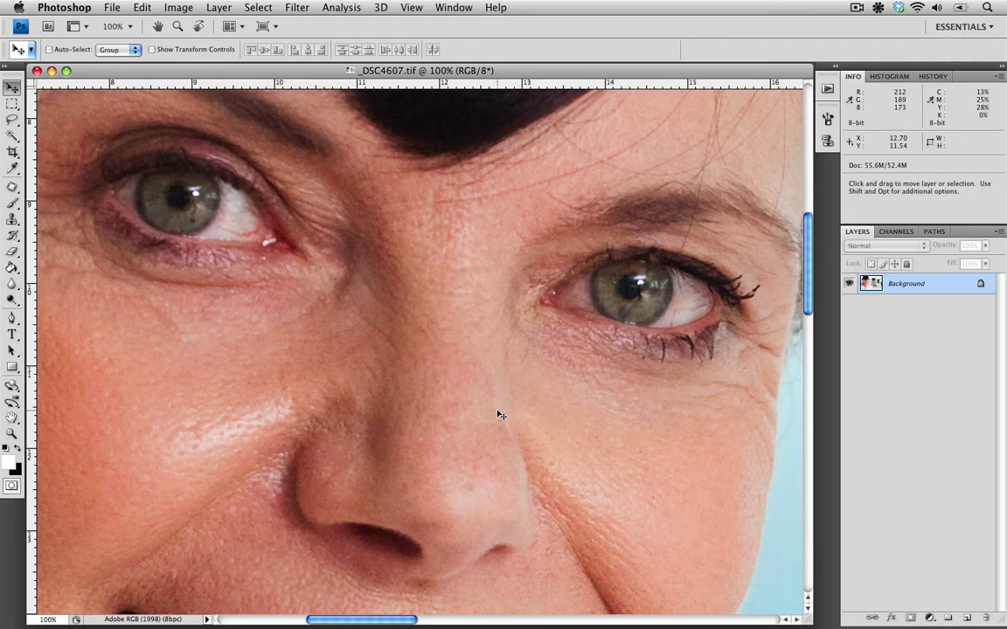
left_click(14, 121)
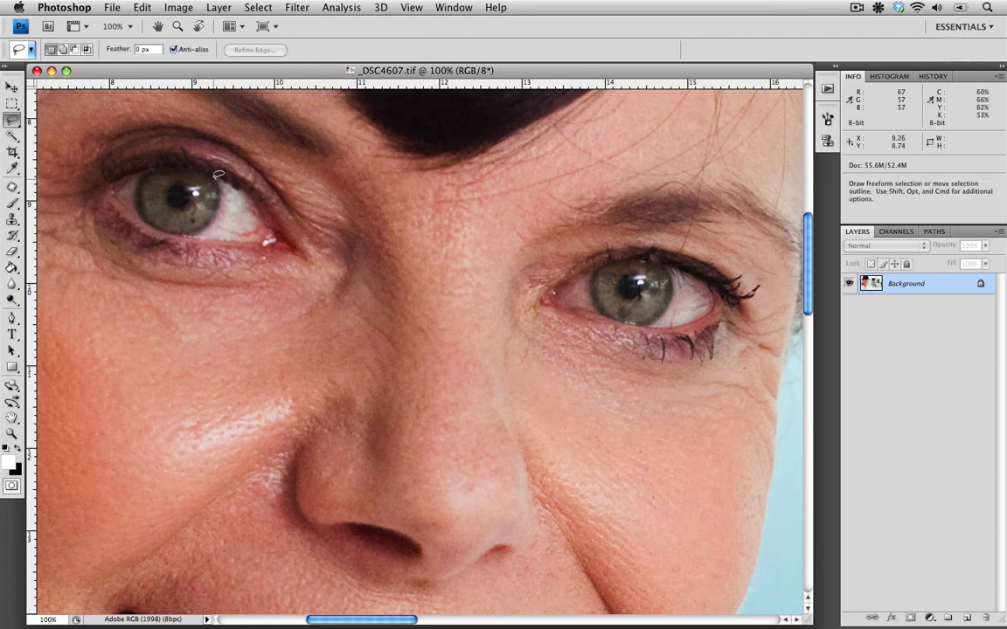
- Lasso the whites on both sides of each iris into one combined selection
mouse_move(218, 181)
left_mouse_down()
mouse_move(201, 179)
mouse_move(194, 201)
mouse_move(175, 212)
mouse_move(228, 216)
mouse_move(244, 204)
mouse_move(217, 179)
left_mouse_up()
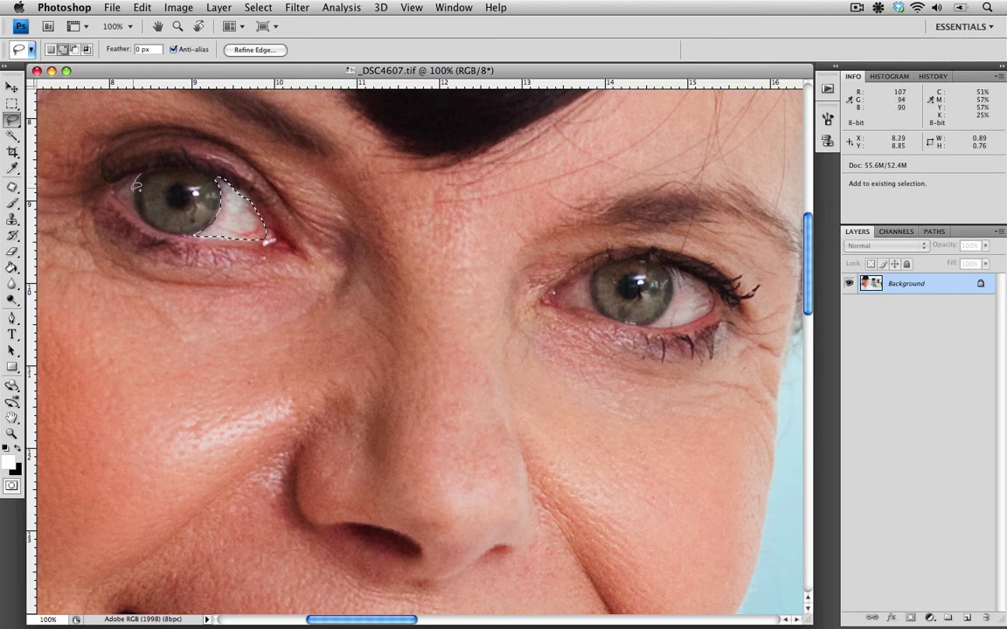
mouse_move(140, 174)
left_mouse_down()
mouse_move(137, 202)
mouse_move(114, 189)
mouse_move(139, 173)
left_mouse_up()
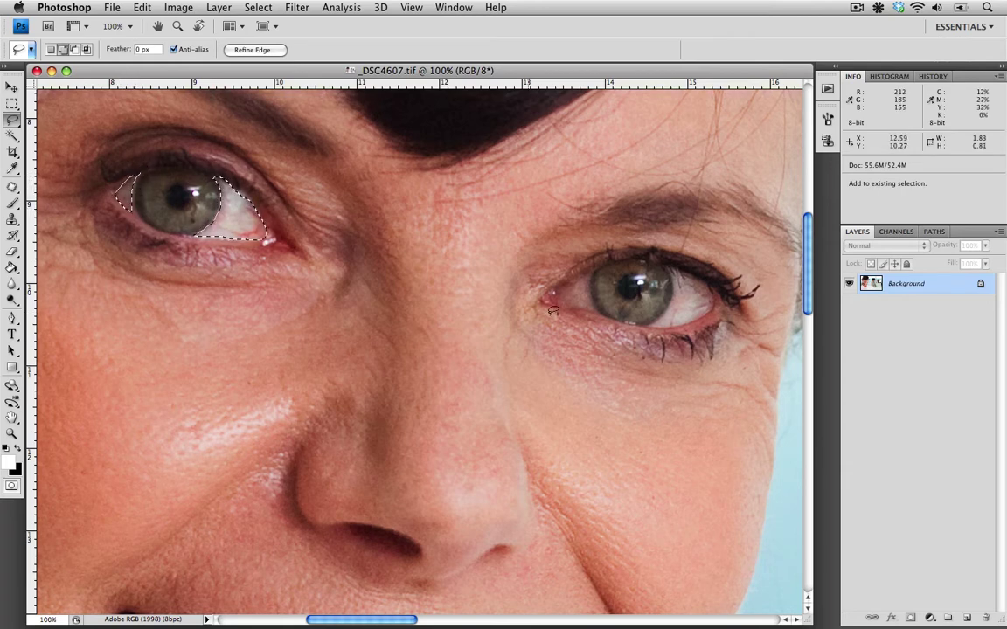
mouse_move(593, 272)
left_mouse_down()
mouse_move(559, 302)
mouse_move(597, 307)
mouse_move(591, 273)
left_mouse_up()
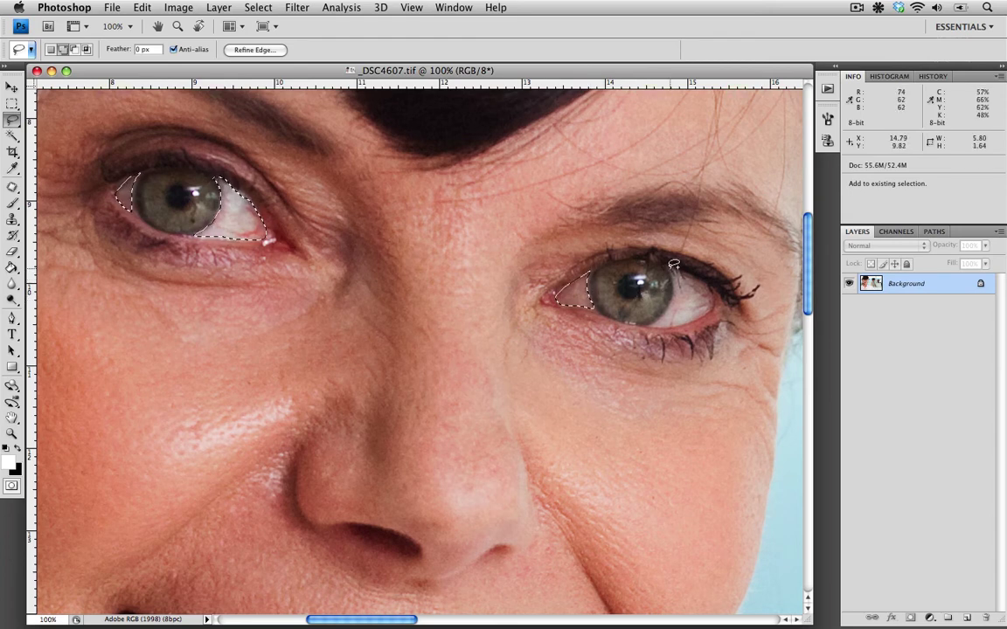
mouse_move(673, 264)
left_mouse_down()
mouse_move(669, 307)
mouse_move(682, 322)
mouse_move(702, 300)
mouse_move(705, 274)
mouse_move(673, 264)
left_mouse_up()
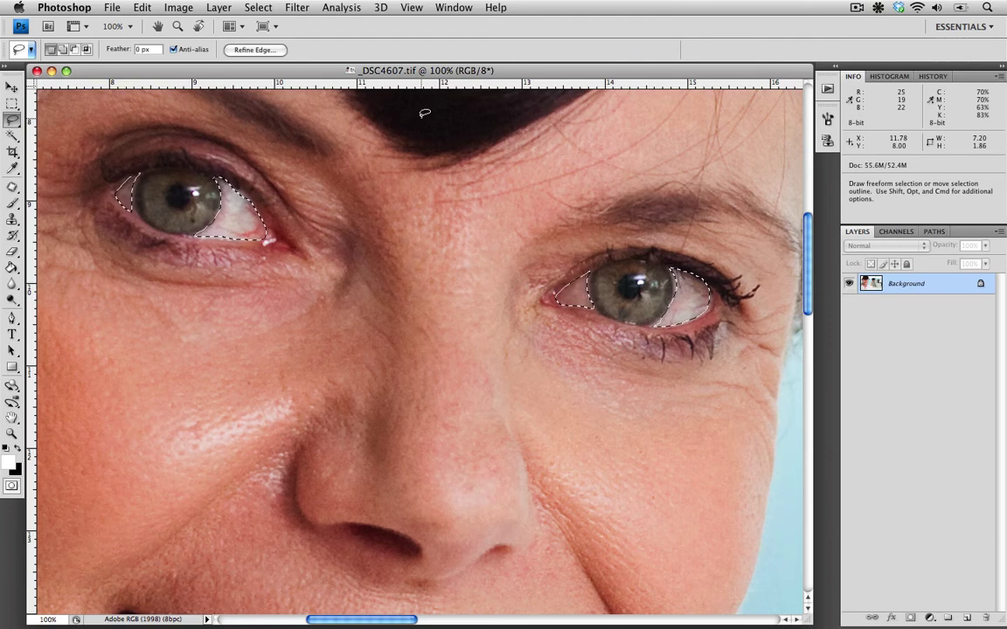
- Feather the eye-white selection with a 2-pixel radius
left_click(259, 7)
mouse_move(362, 169)
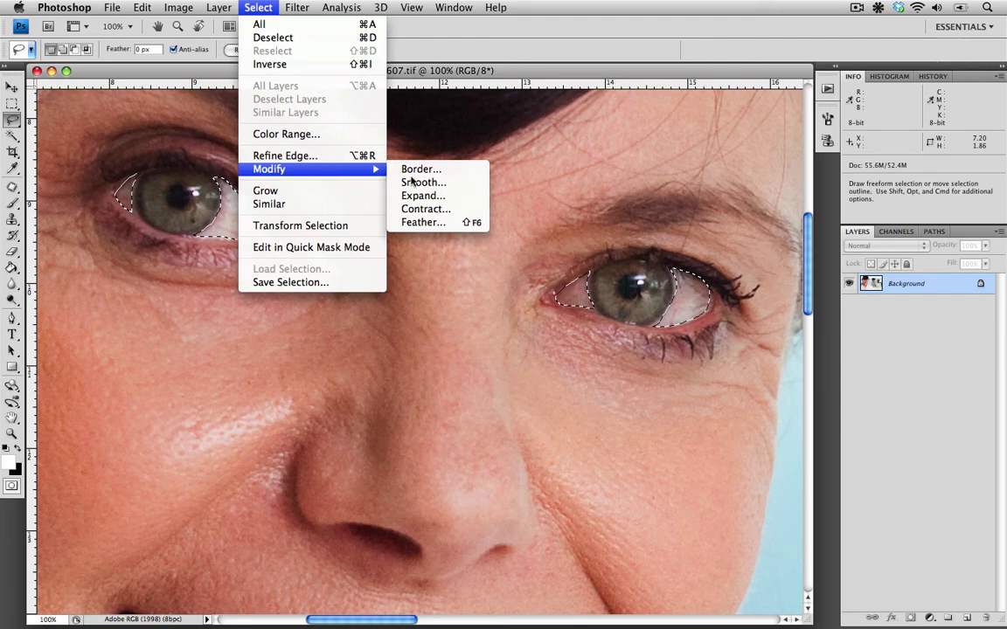
left_click(419, 222)
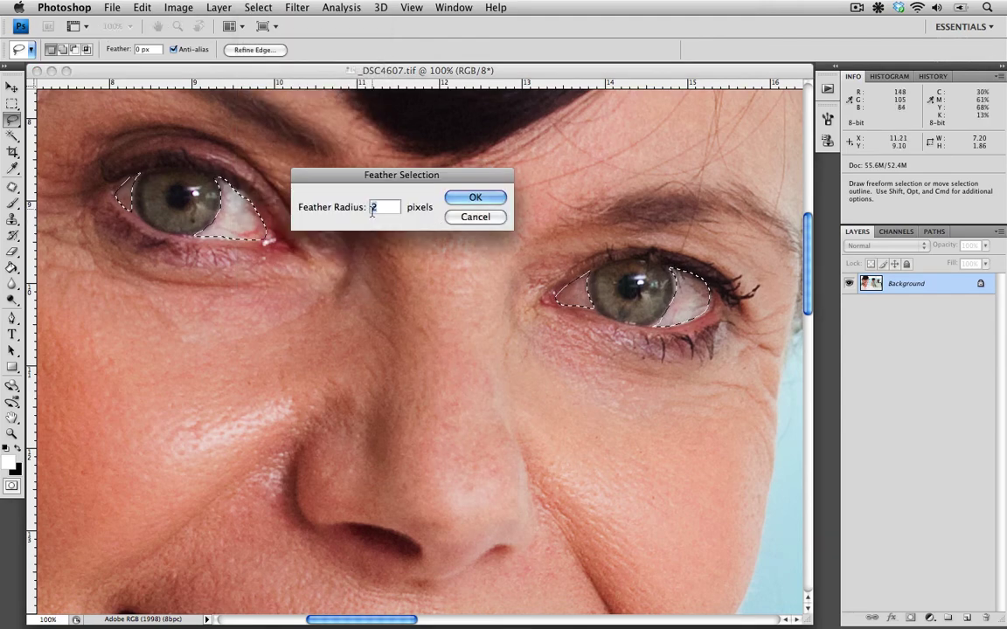
left_click(474, 200)
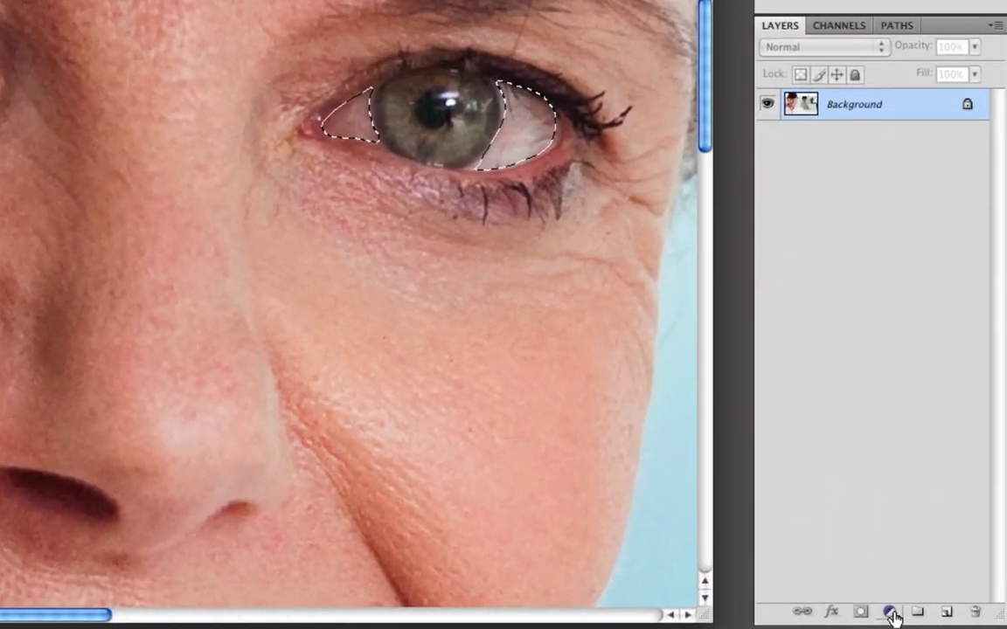
- Add a Hue/Saturation adjustment layer masked to the selected eye whites
left_click(893, 612)
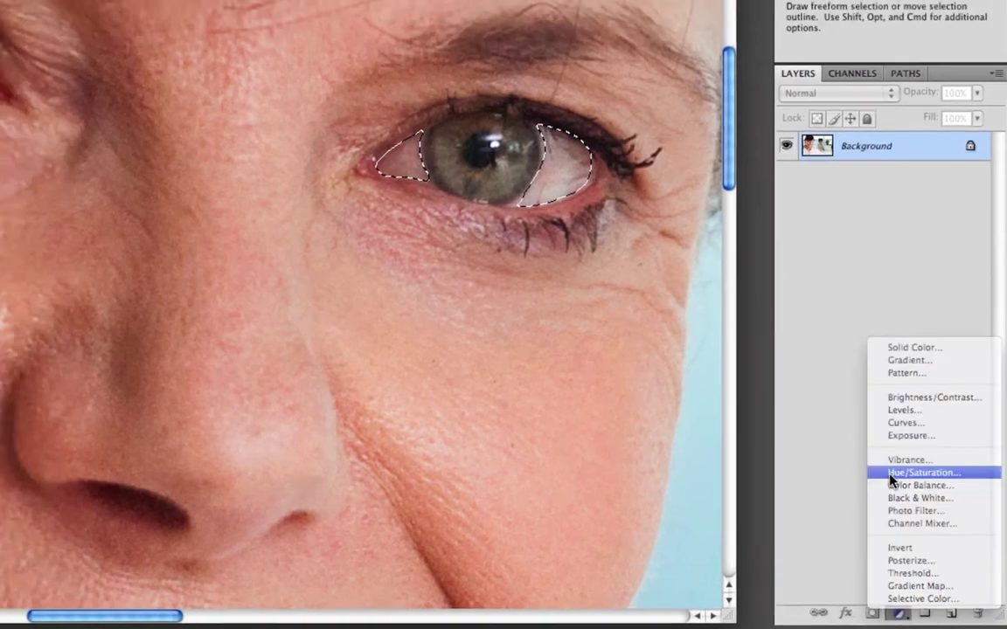
left_click(881, 463)
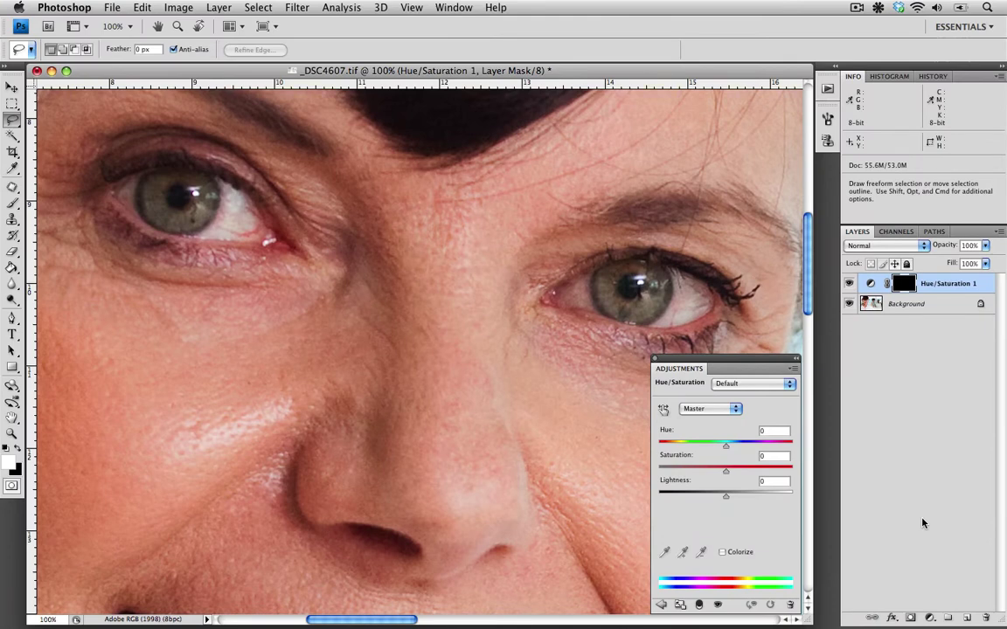
- Lower the Reds saturation to -56 and compare against the unadjusted eyes
left_click(704, 409)
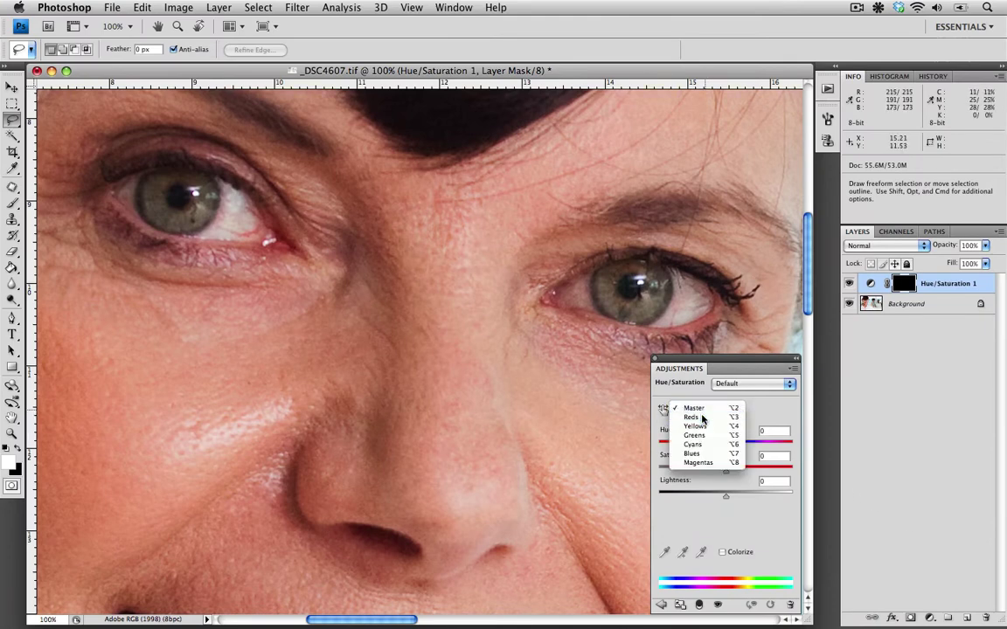
left_click(702, 417)
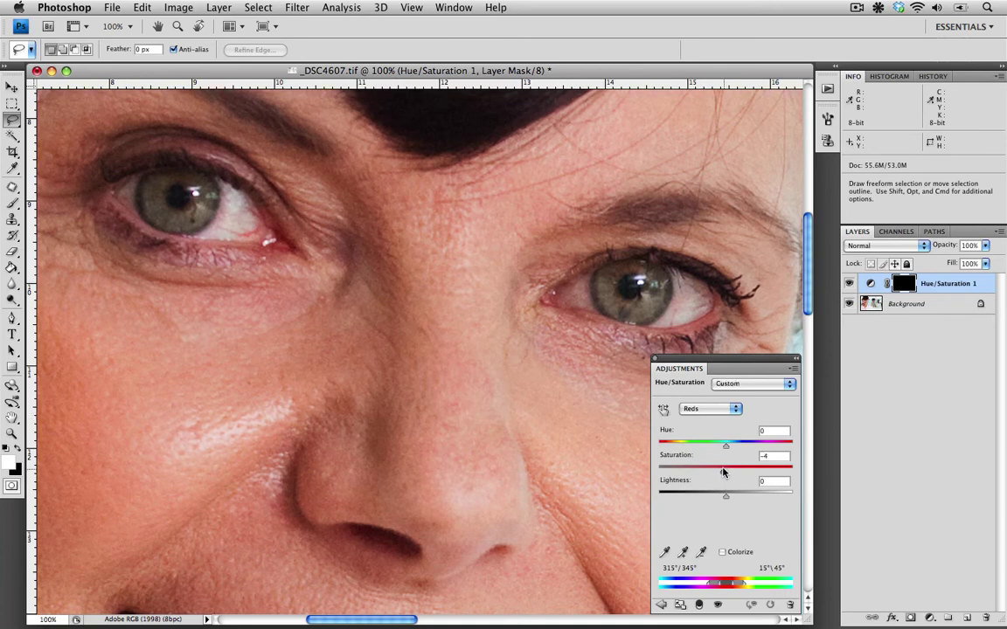
left_click_drag(726, 471, 688, 471)
left_click(749, 605)
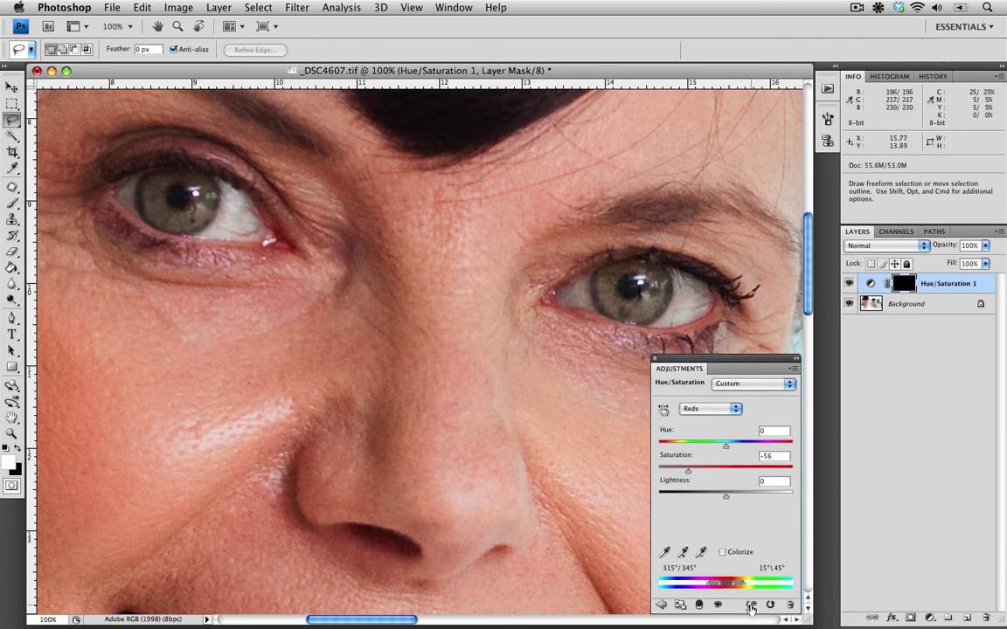
left_click(749, 607)
- Set Master Lightness to +21 and close the Adjustments panel
left_click(691, 409)
left_click(692, 400)
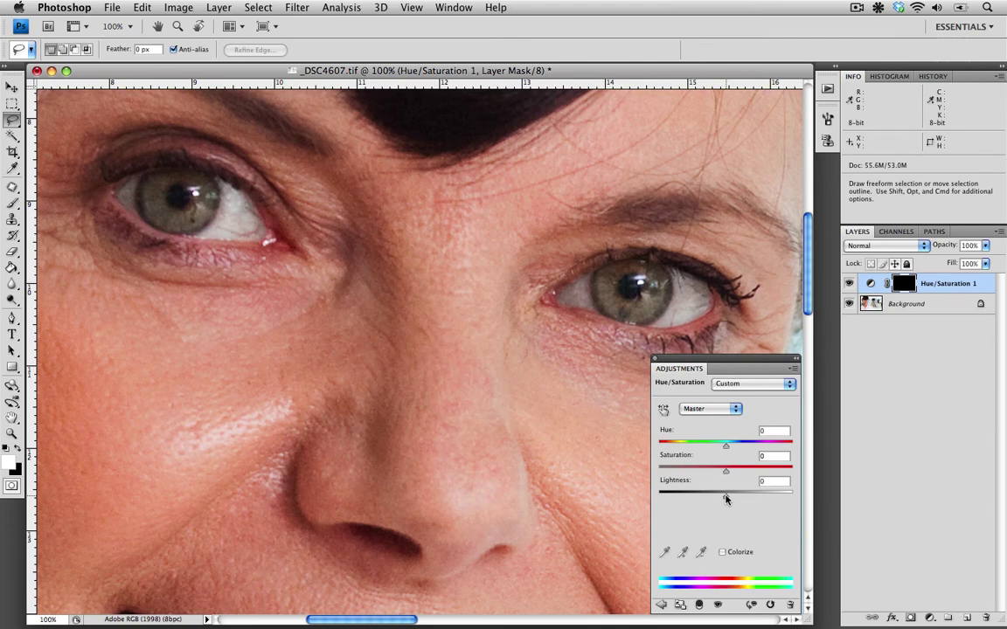
left_click_drag(726, 499, 738, 497)
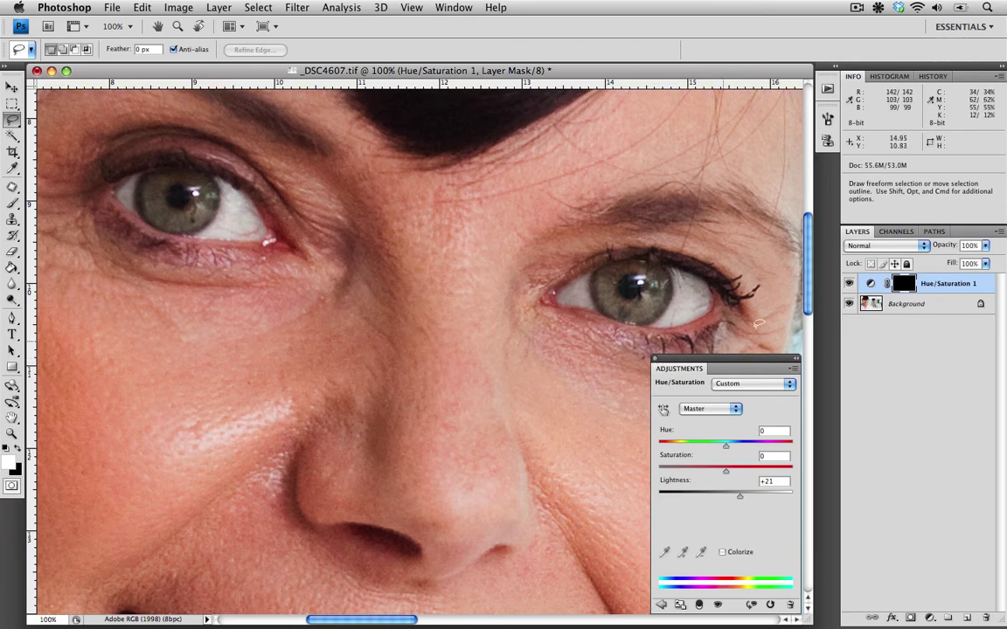
left_click(654, 358)
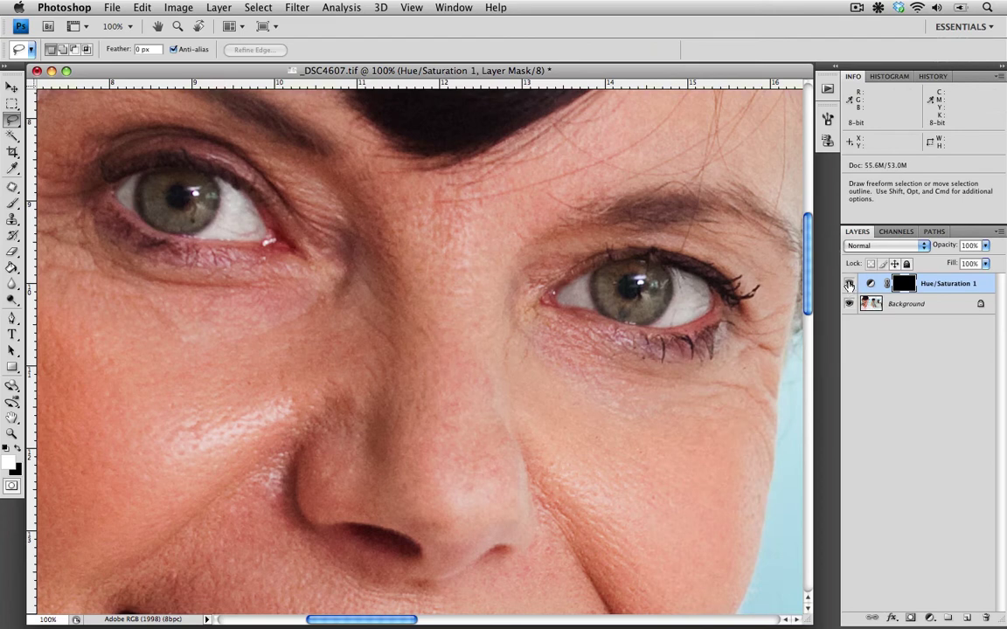
left_click(848, 284)
left_click(849, 284)
left_click(848, 284)
left_click(849, 284)
- Lower the Hue/Saturation 1 layer's opacity to 50%
left_click(984, 247)
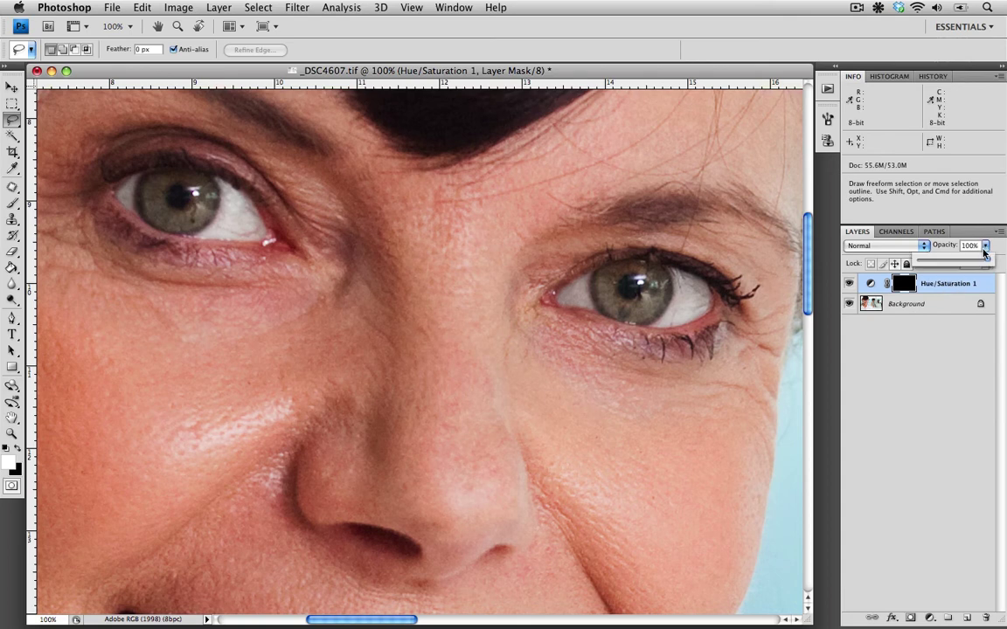
left_click_drag(984, 261, 953, 265)
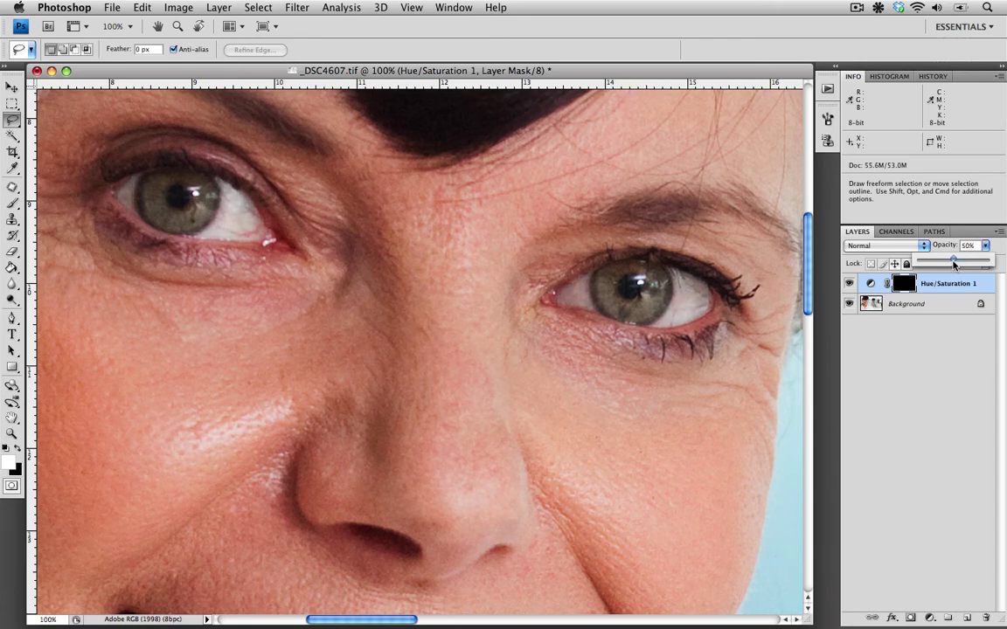
left_click(849, 286)
- Toggle the whitening layer's visibility repeatedly to compare, leaving it visible
left_click(850, 286)
left_click(849, 285)
left_click(849, 286)
left_click(849, 286)
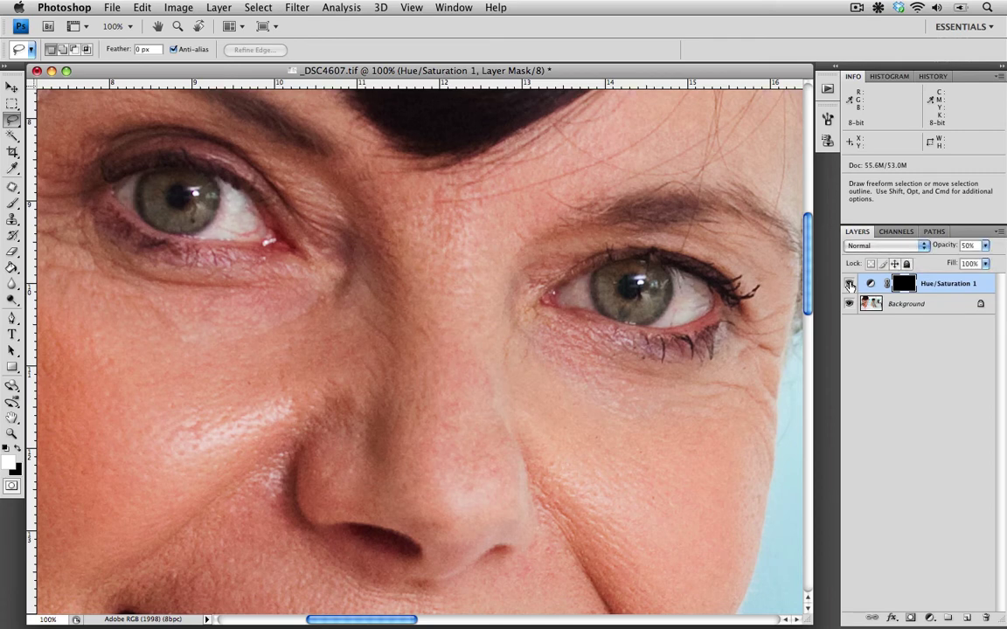
left_click(849, 286)
left_click(849, 285)
left_click(849, 286)
left_click(849, 286)
- Fit the whole portrait on screen and toggle Hue/Saturation 1 to compare, keeping it visible
key("super+0")
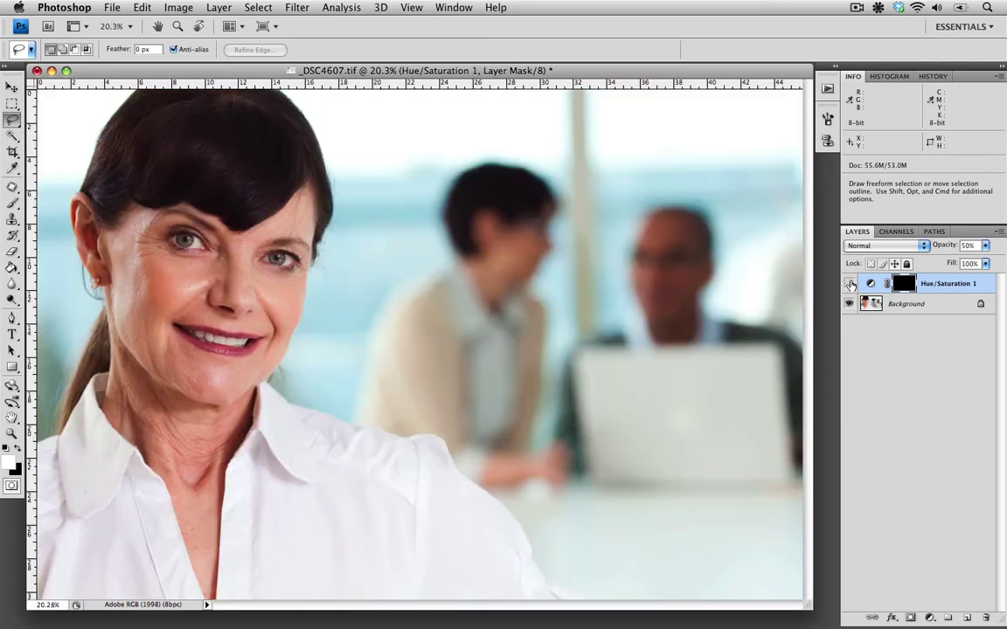
left_click(850, 286)
left_click(850, 286)
left_click(850, 286)
left_click(849, 286)
- Flatten the image so only the Background layer remains
left_click(996, 234)
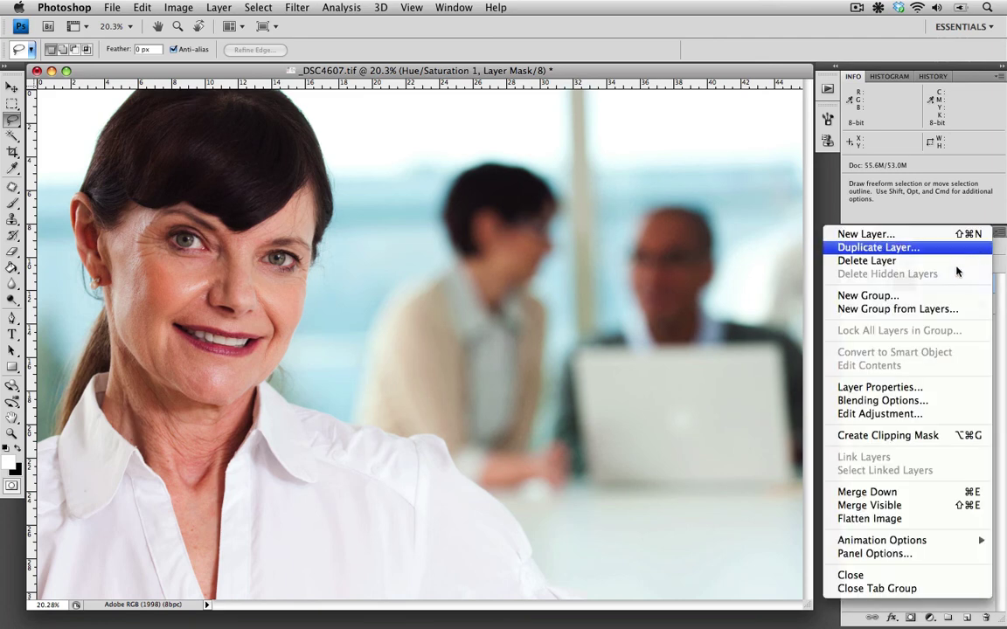
left_click(957, 519)
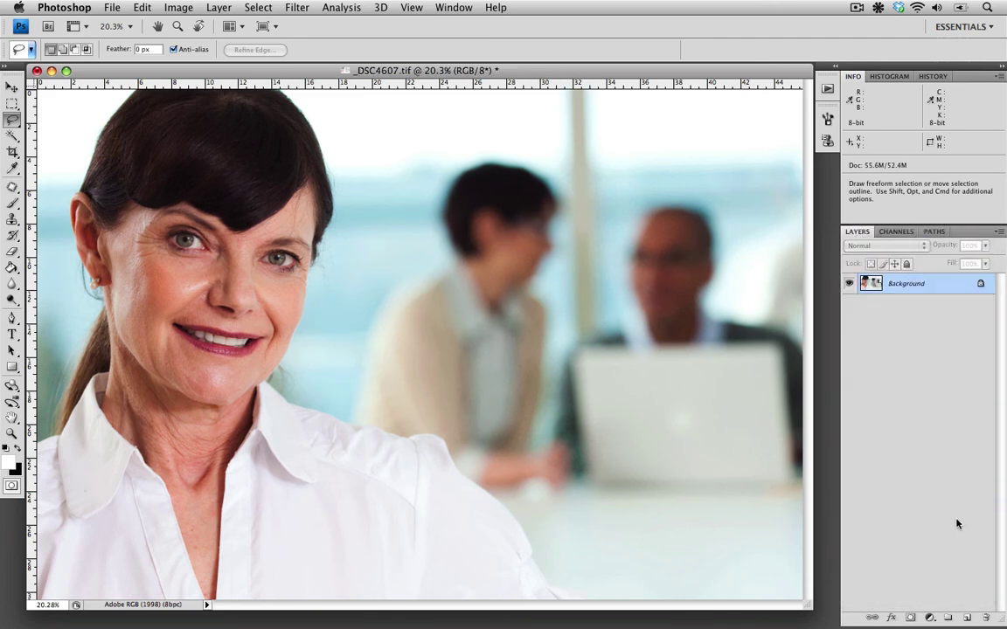